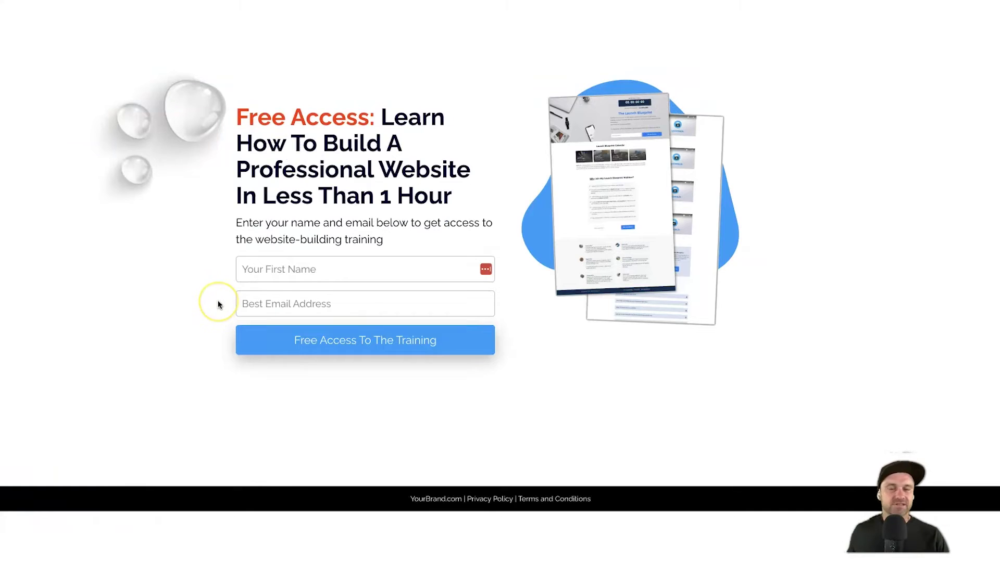
Step: Submit the opt-in form empty to see the required-field validation errors, then return to the funnel step
{"action": "left_click", "coordinate": [315, 97]}
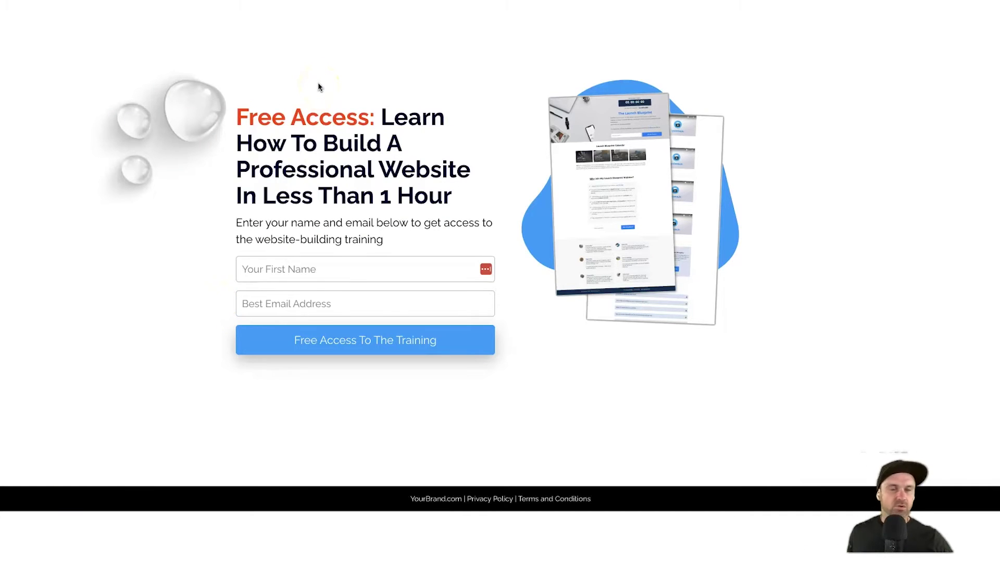
{"action": "left_click", "coordinate": [639, 312]}
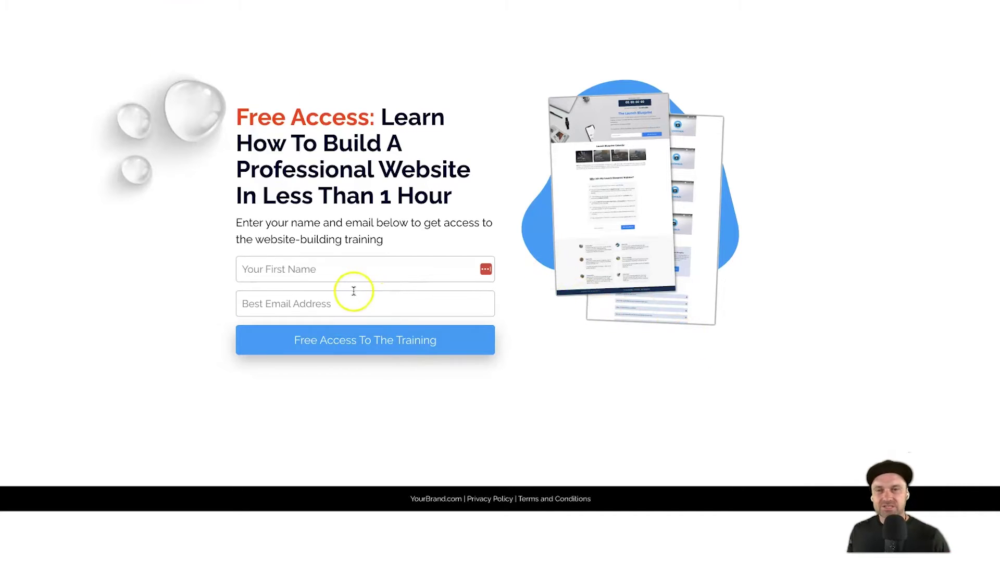
{"action": "left_click", "coordinate": [338, 271]}
{"action": "left_click", "coordinate": [272, 306]}
{"action": "left_click", "coordinate": [282, 350]}
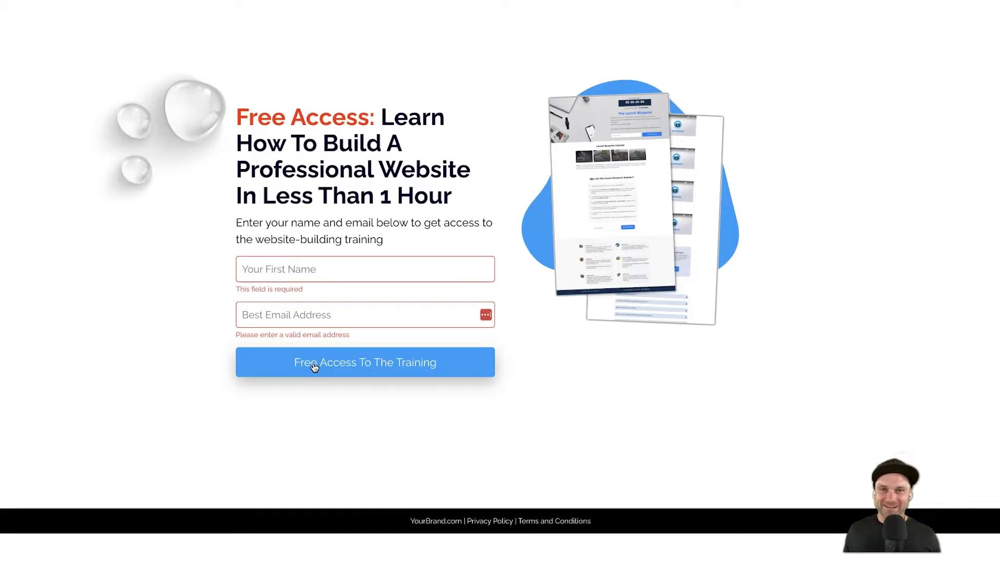
{"action": "left_click", "coordinate": [311, 316]}
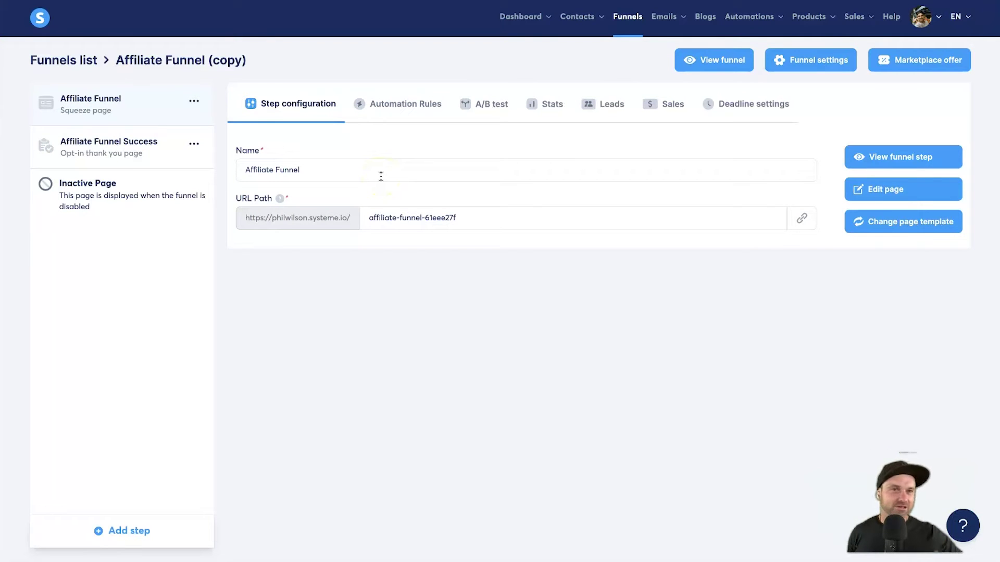
Step: Add a 'Funnel step form subscribed' rule with a 'Send email to a specific email address' action
{"action": "left_click", "coordinate": [412, 110]}
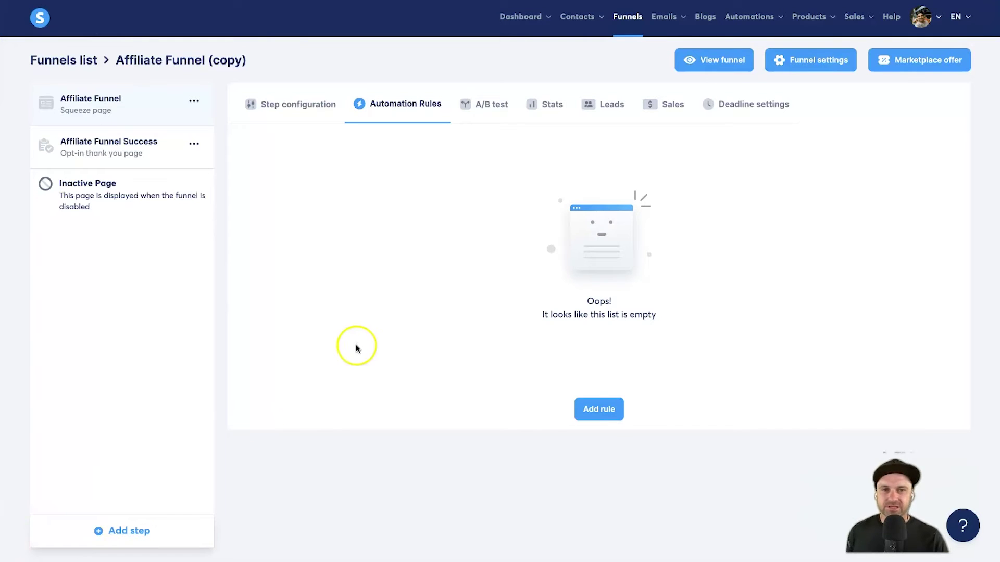
{"action": "left_click", "coordinate": [594, 420]}
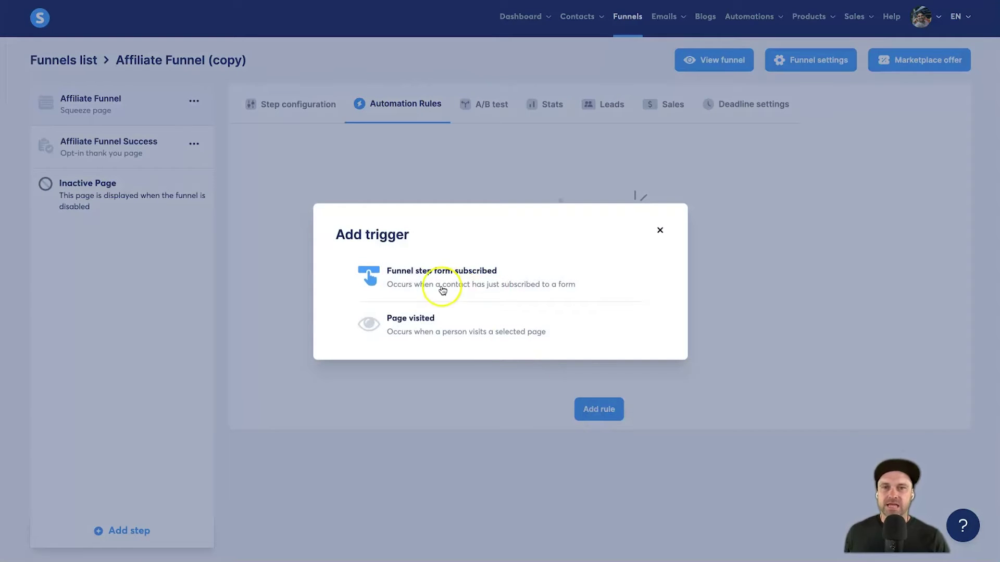
{"action": "left_click", "coordinate": [469, 273]}
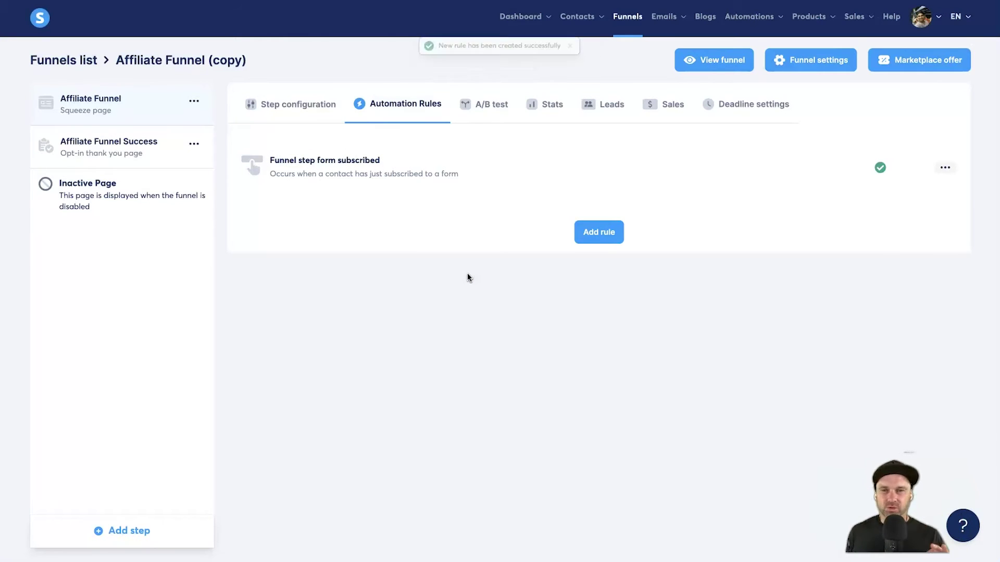
{"action": "left_click", "coordinate": [368, 169]}
{"action": "left_click", "coordinate": [851, 166]}
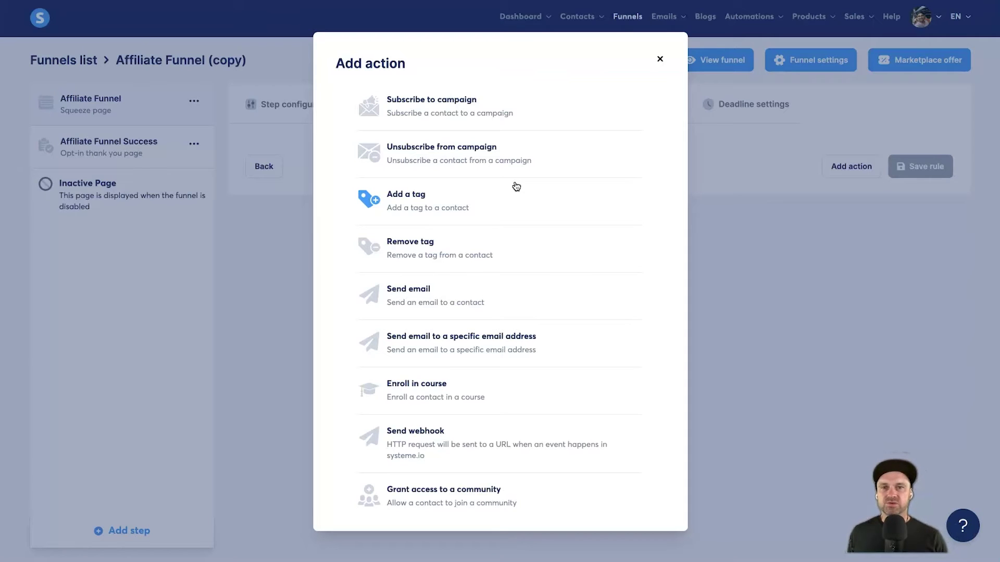
{"action": "left_click", "coordinate": [478, 348]}
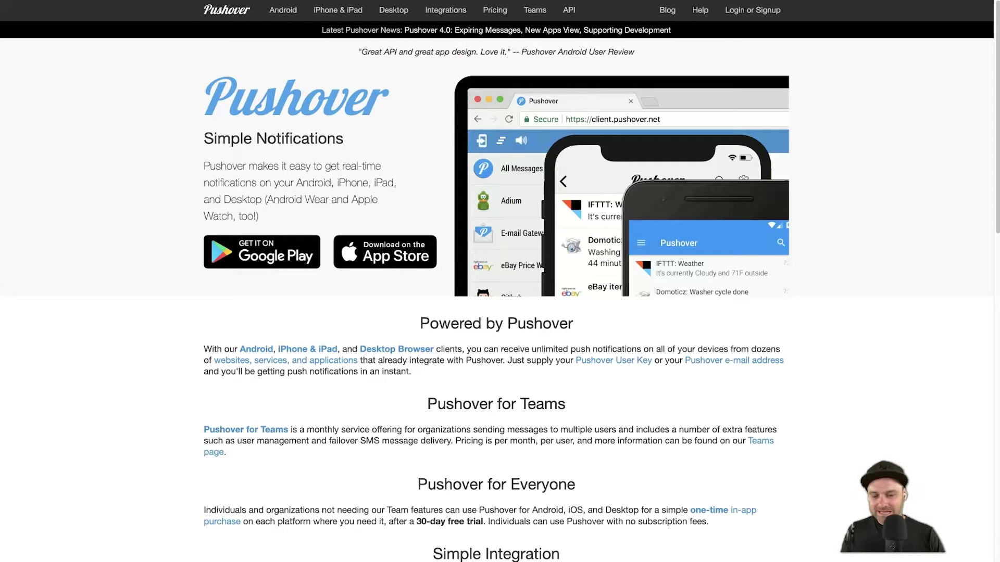
Step: Search Google for 'pushover' and open pushover.net, landing on the Pushover dashboard
{"action": "left_click", "coordinate": [549, 4]}
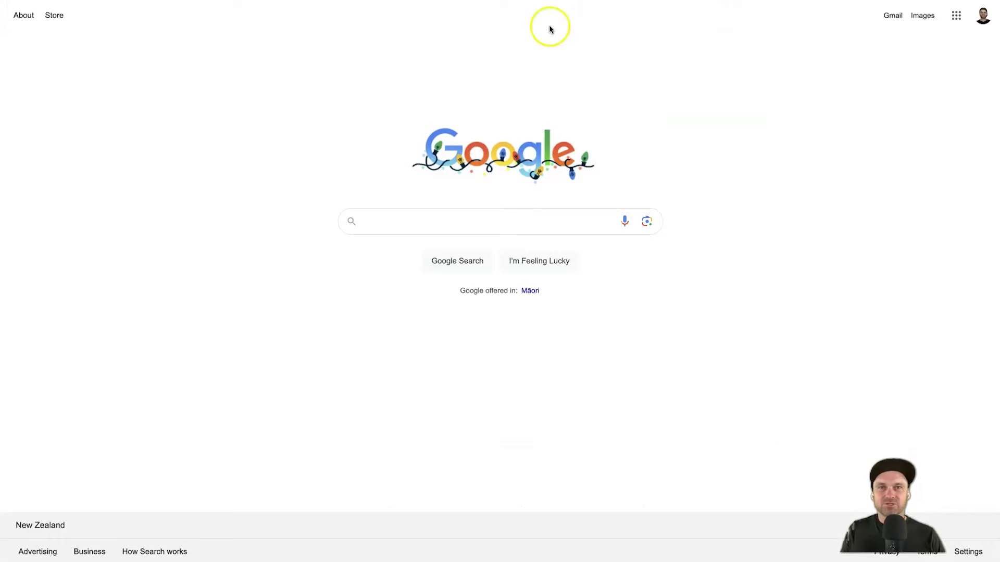
{"action": "left_click", "coordinate": [488, 207]}
{"action": "type", "text": "pushover"}
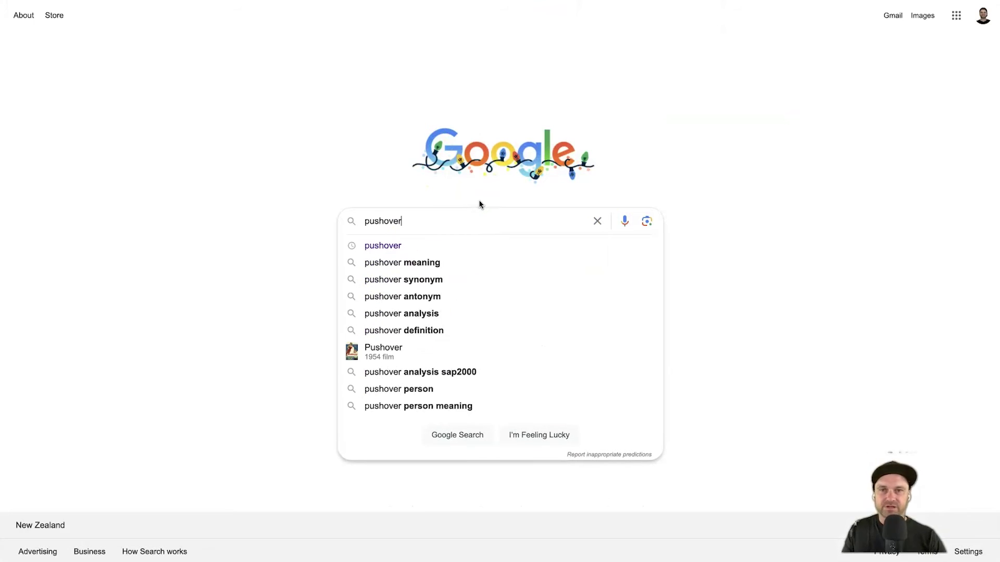
{"action": "key", "text": "Return"}
{"action": "left_click", "coordinate": [212, 336]}
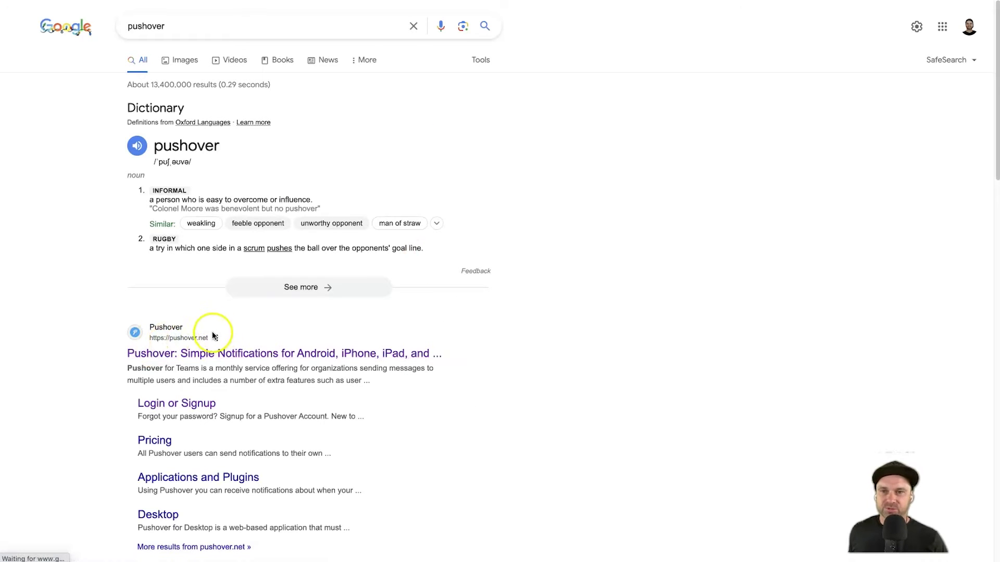
{"action": "left_click", "coordinate": [209, 353]}
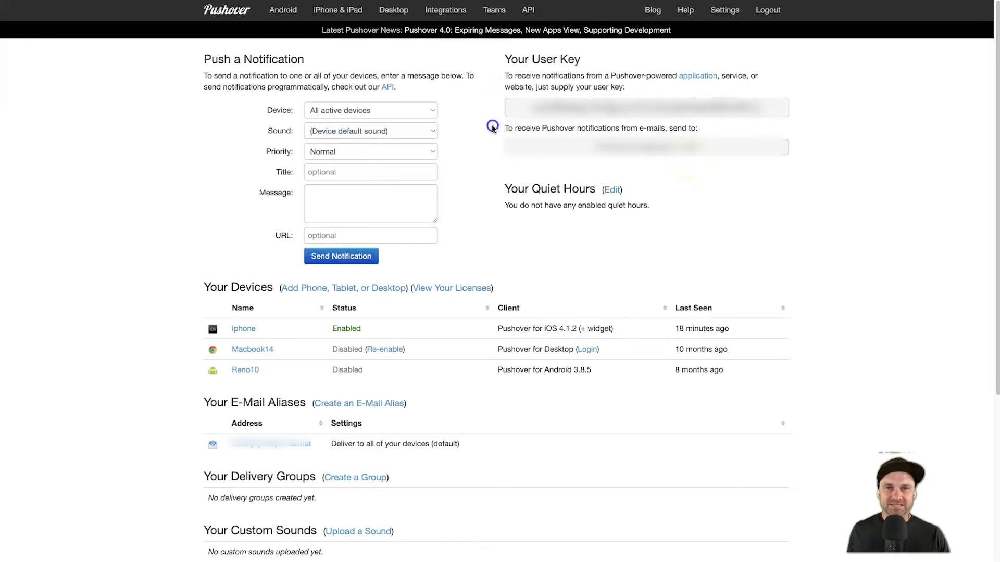
{"action": "left_click_drag", "start_coordinate": [491, 127], "coordinate": [565, 132]}
Step: Copy the Pushover e-mail-to-notification address and return to the Systeme.io rule
{"action": "left_click", "coordinate": [573, 131]}
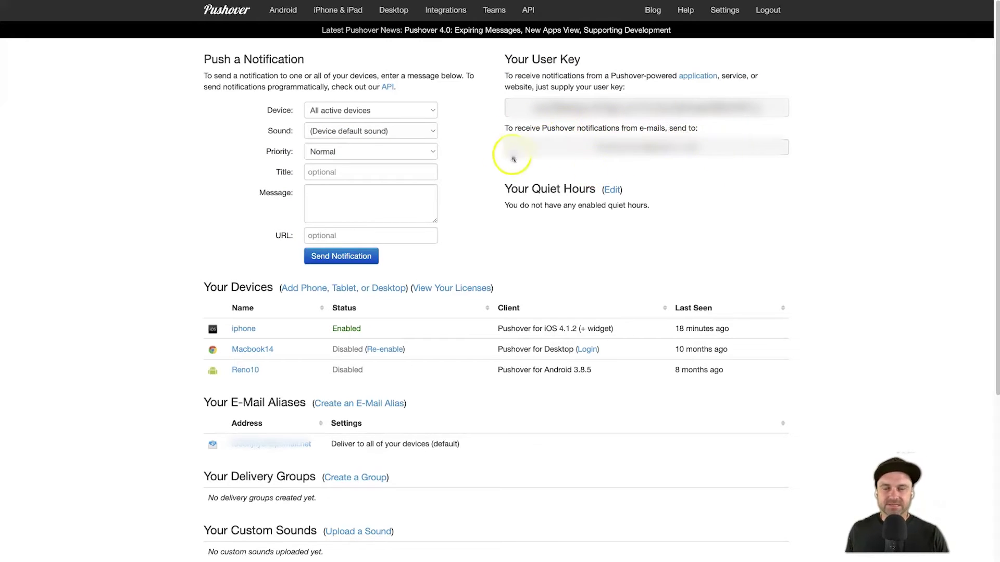
{"action": "left_click_drag", "start_coordinate": [617, 146], "coordinate": [511, 164]}
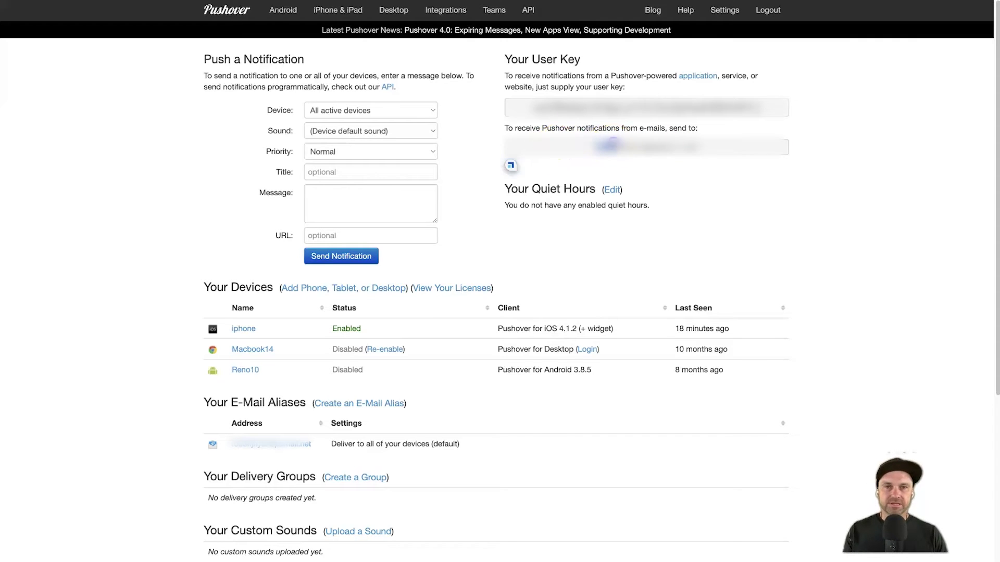
{"action": "key", "text": "ctrl+a"}
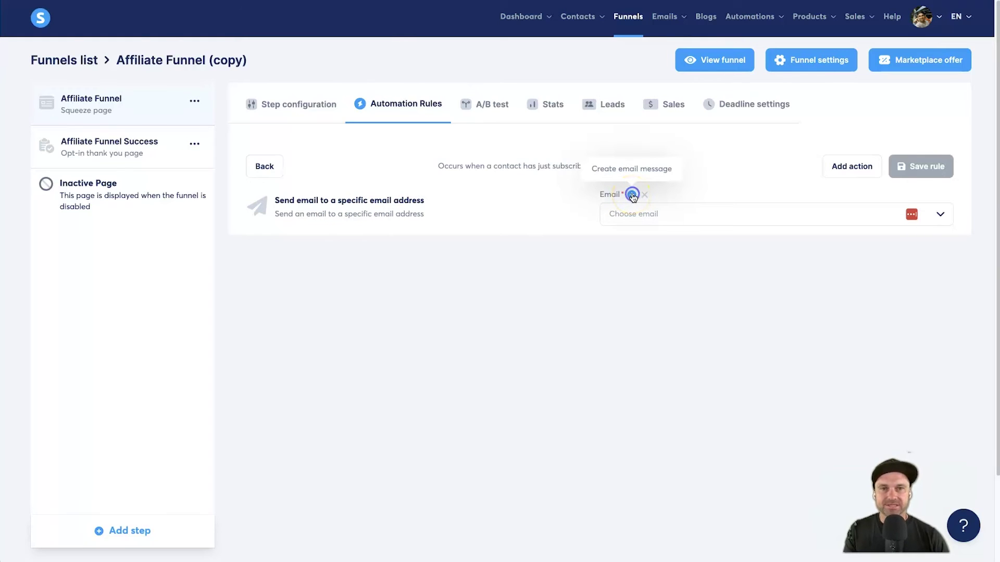
Step: Create the email message to the Pushover address with {first_name} {email} in the body
{"action": "left_click", "coordinate": [633, 196]}
{"action": "left_click", "coordinate": [254, 113]}
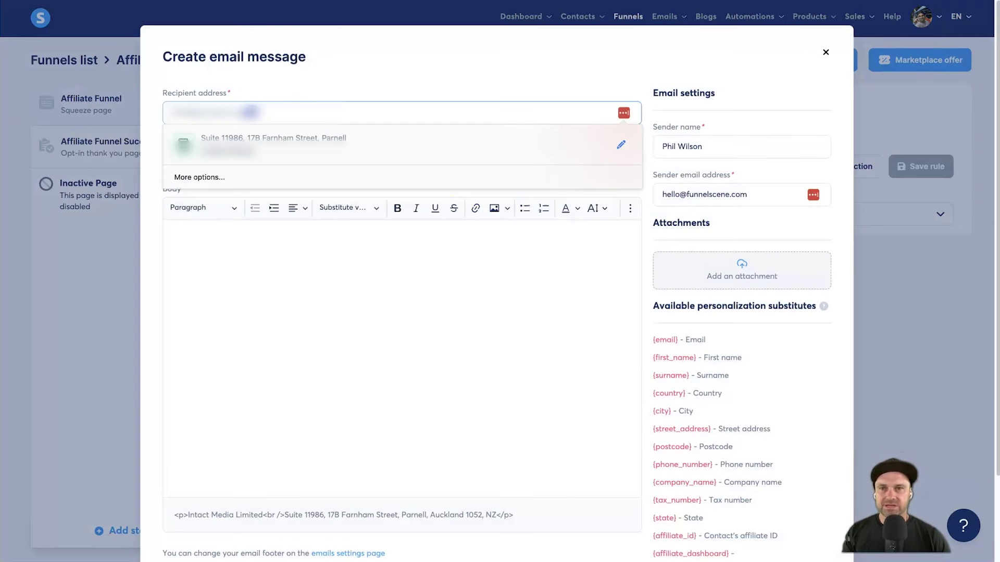
{"action": "left_click", "coordinate": [269, 73]}
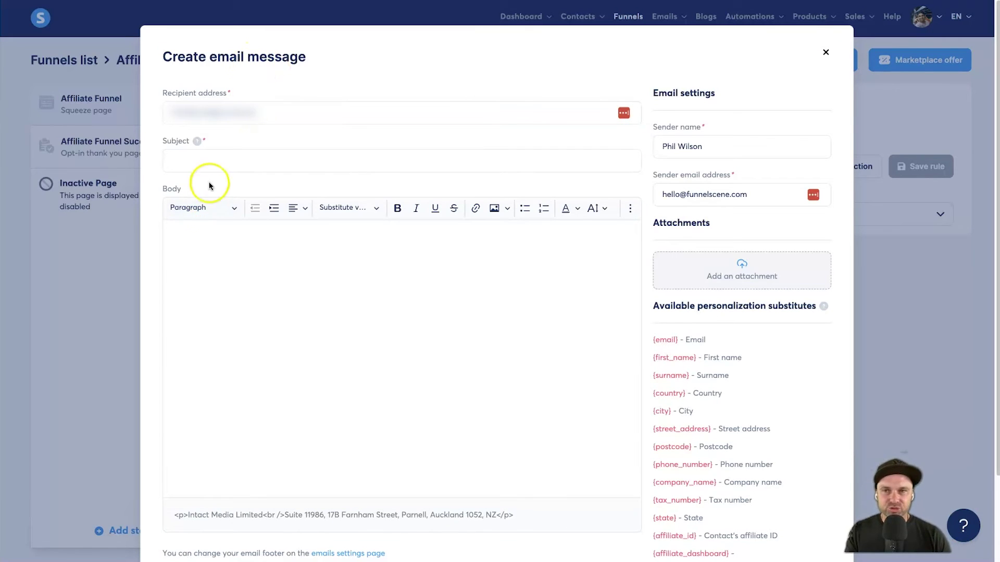
{"action": "left_click", "coordinate": [208, 165]}
{"action": "type", "text": "Boom! You've made a new Roadmap Sale $497!"}
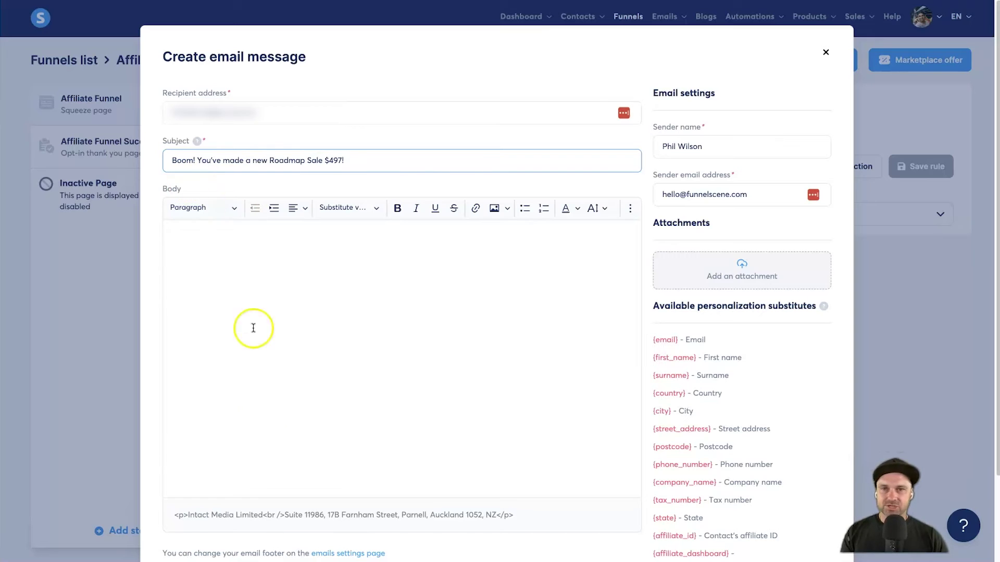
{"action": "left_click", "coordinate": [267, 406]}
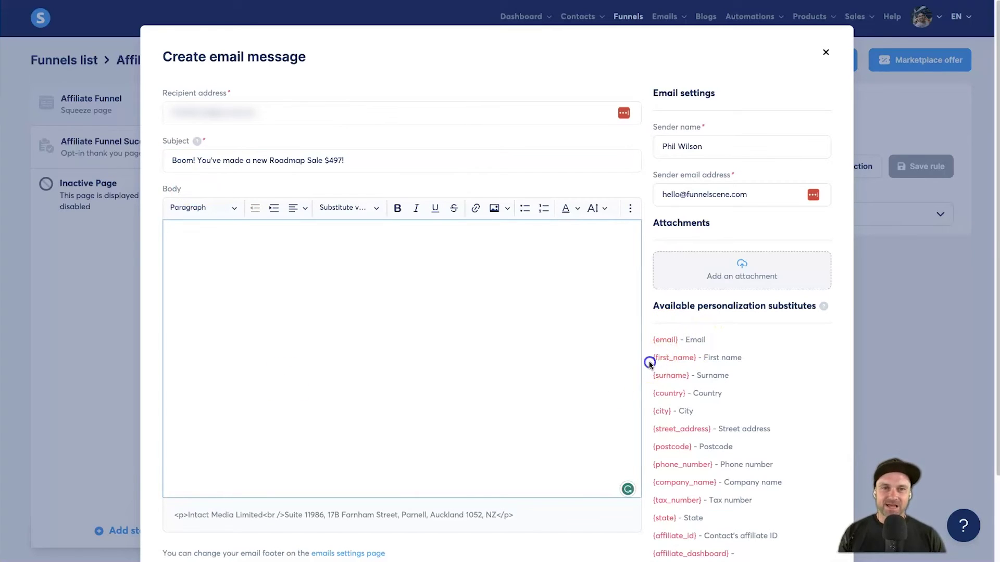
{"action": "left_click_drag", "start_coordinate": [651, 358], "coordinate": [692, 359]}
{"action": "key", "text": "ctrl+c"}
{"action": "left_click", "coordinate": [362, 273]}
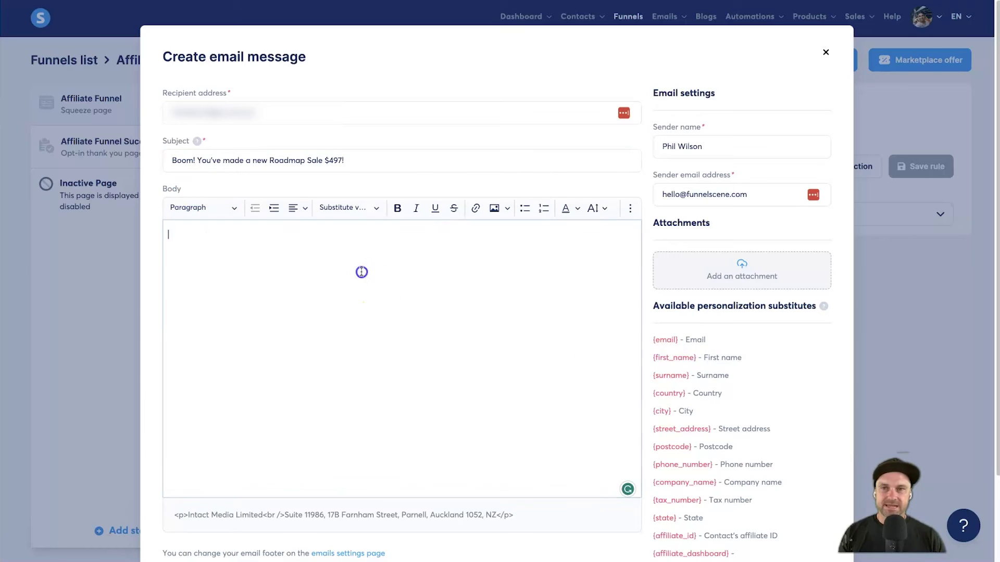
{"action": "key", "text": "ctrl+v"}
{"action": "left_click_drag", "start_coordinate": [651, 340], "coordinate": [661, 340]}
{"action": "key", "text": "ctrl+c"}
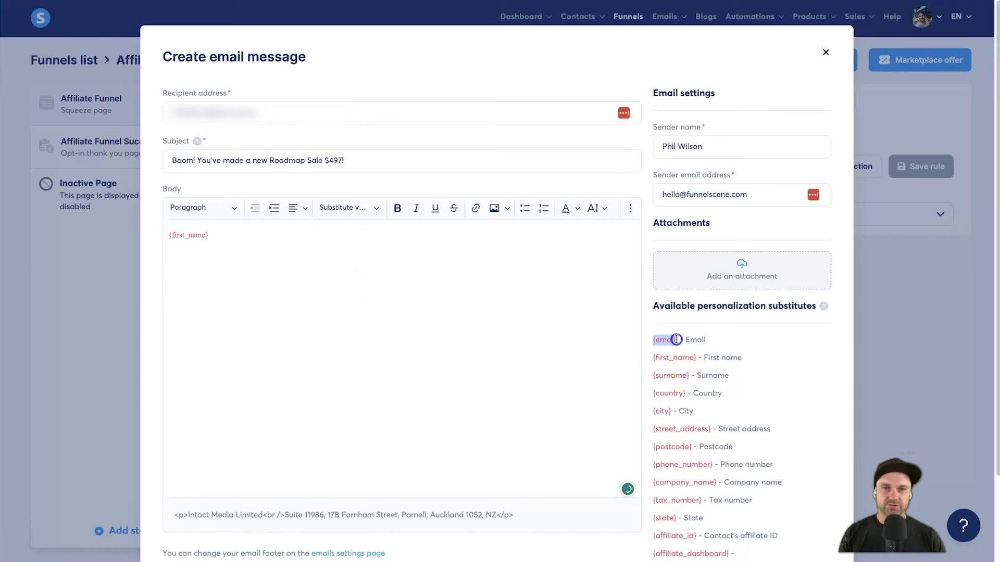
{"action": "left_click", "coordinate": [509, 278]}
{"action": "key", "text": "ctrl+v"}
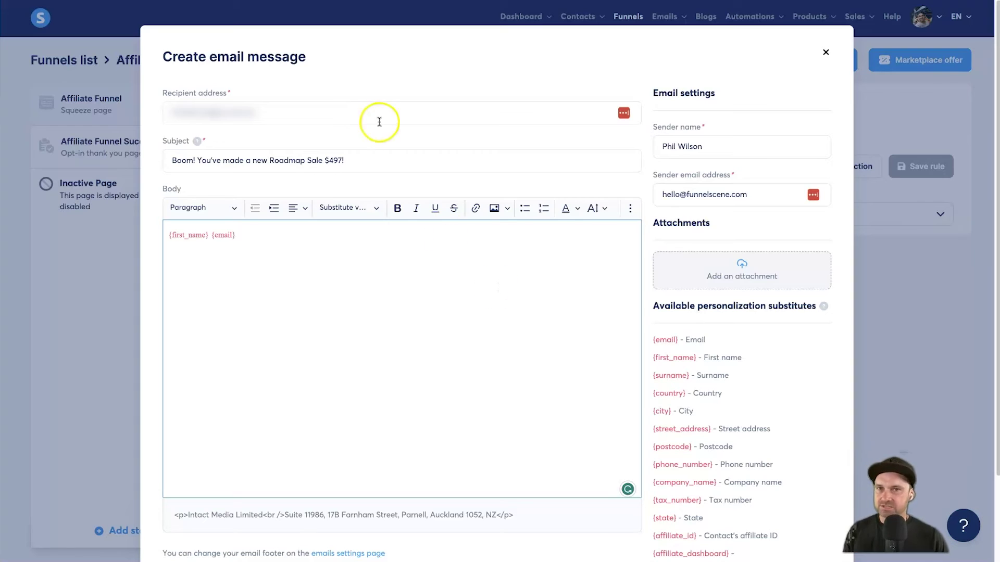
Step: Set the subject to 'New Affiliate Funnel Lead', save the email and save the rule
{"action": "triple_click", "coordinate": [259, 159]}
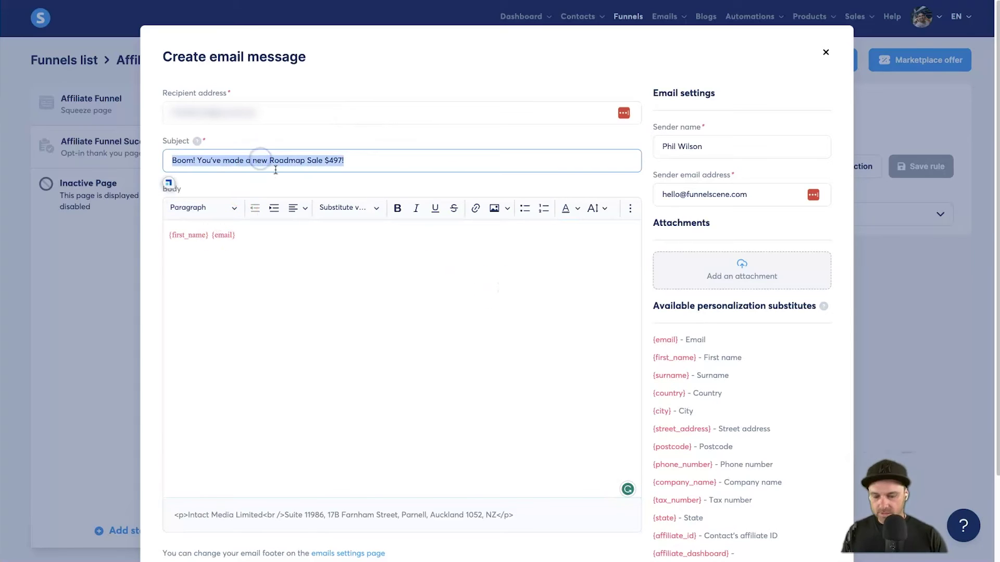
{"action": "type", "text": "New Lead:"}
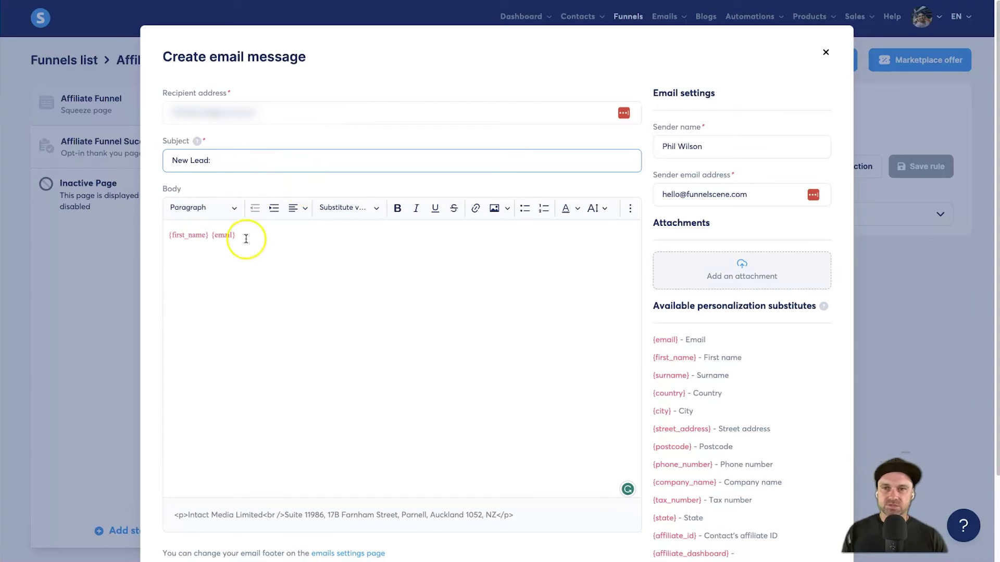
{"action": "left_click_drag", "start_coordinate": [255, 233], "coordinate": [236, 189]}
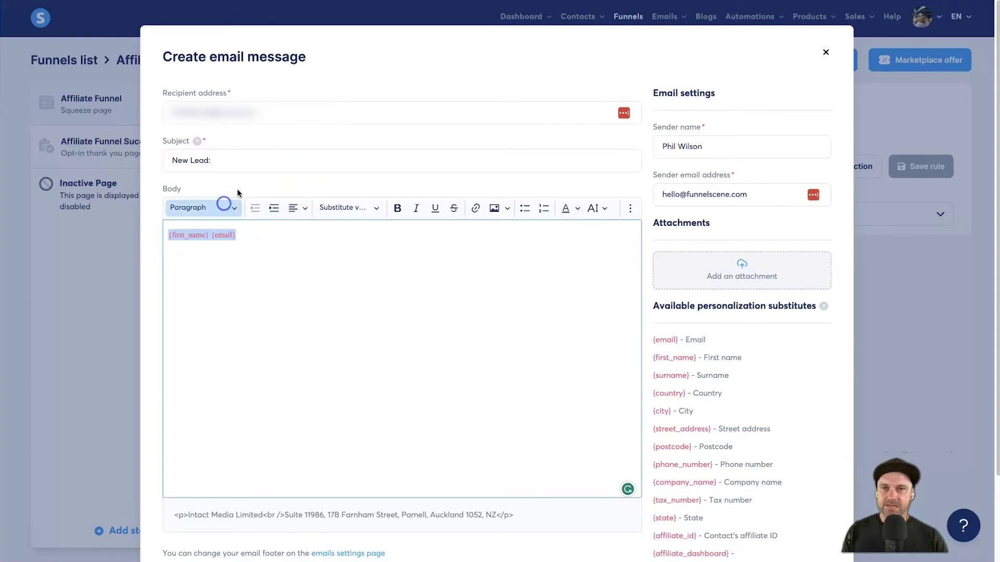
{"action": "left_click", "coordinate": [246, 162]}
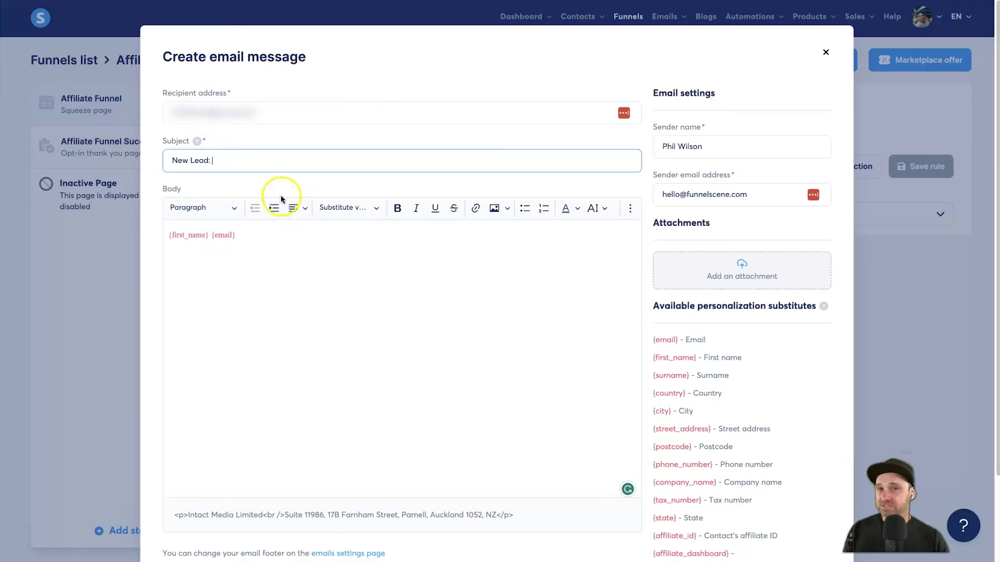
{"action": "triple_click", "coordinate": [220, 164]}
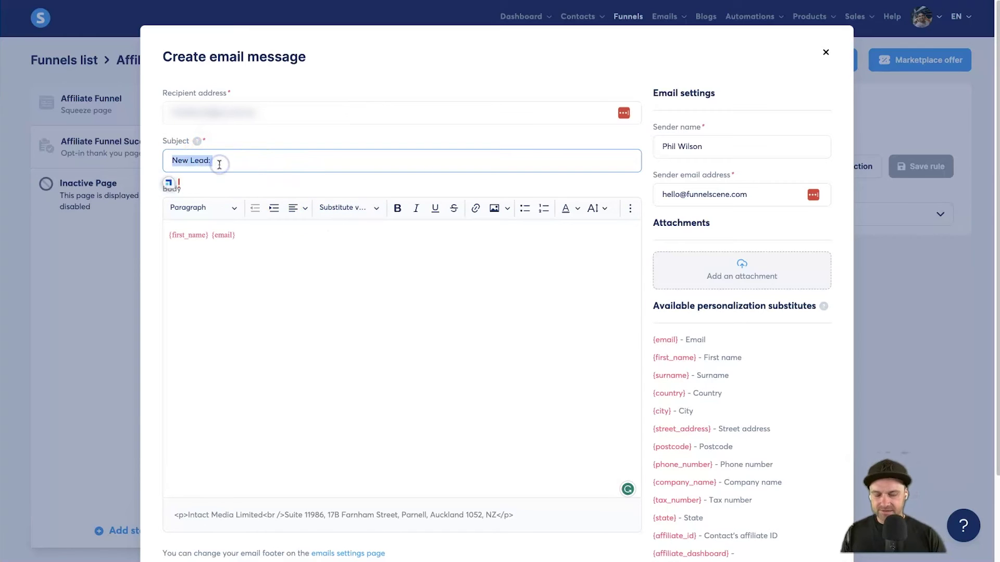
{"action": "type", "text": "New"}
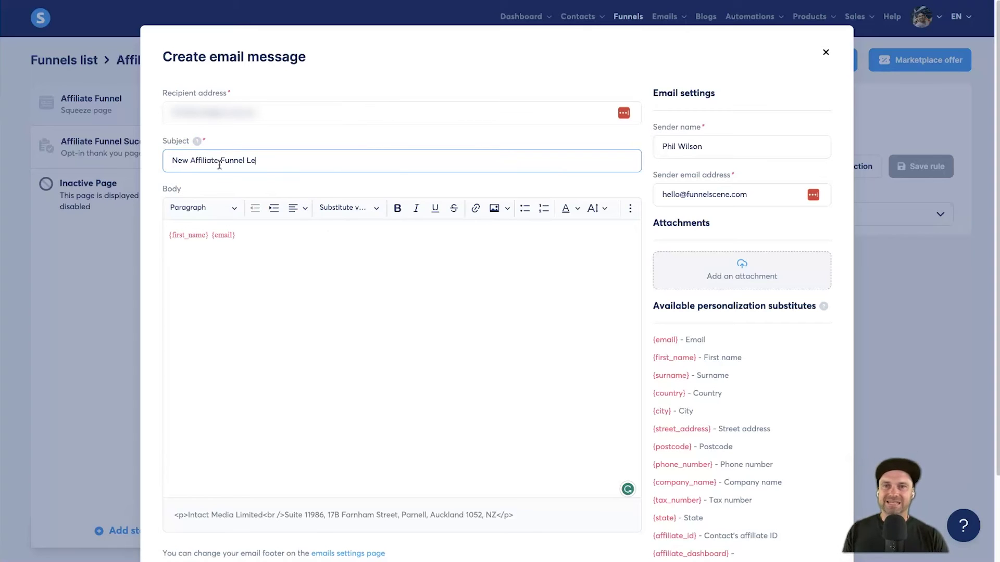
{"action": "left_click", "coordinate": [367, 422]}
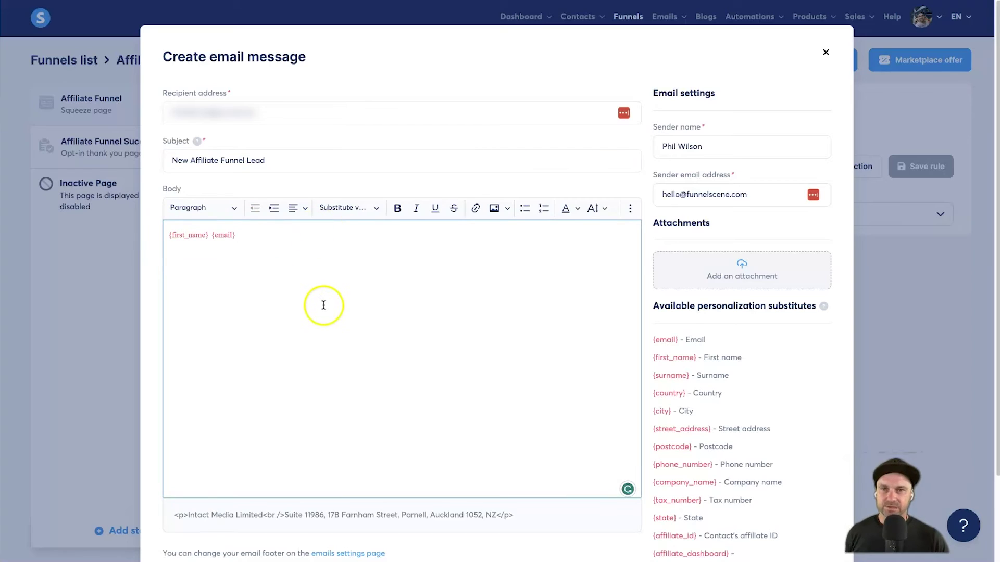
{"action": "scroll", "coordinate": [323, 306], "scroll_direction": "down", "scroll_amount": 1}
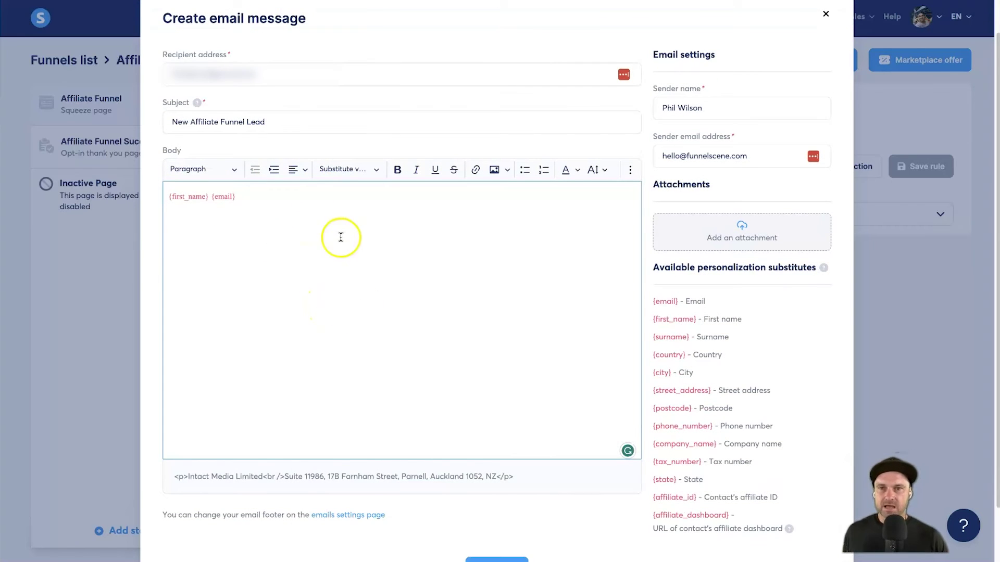
{"action": "scroll", "coordinate": [339, 240], "scroll_direction": "down", "scroll_amount": 1}
{"action": "left_click", "coordinate": [489, 543]}
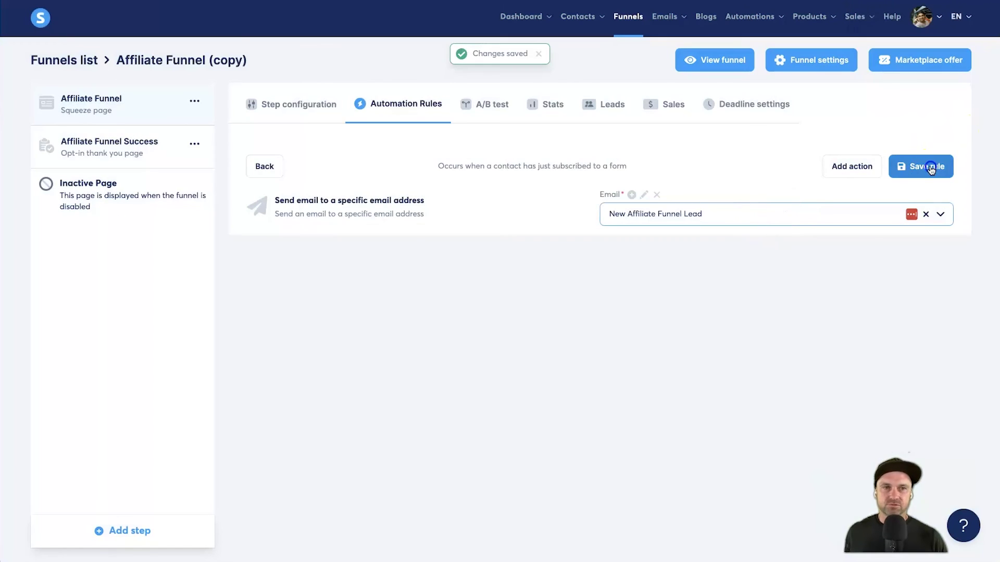
{"action": "left_click", "coordinate": [929, 167]}
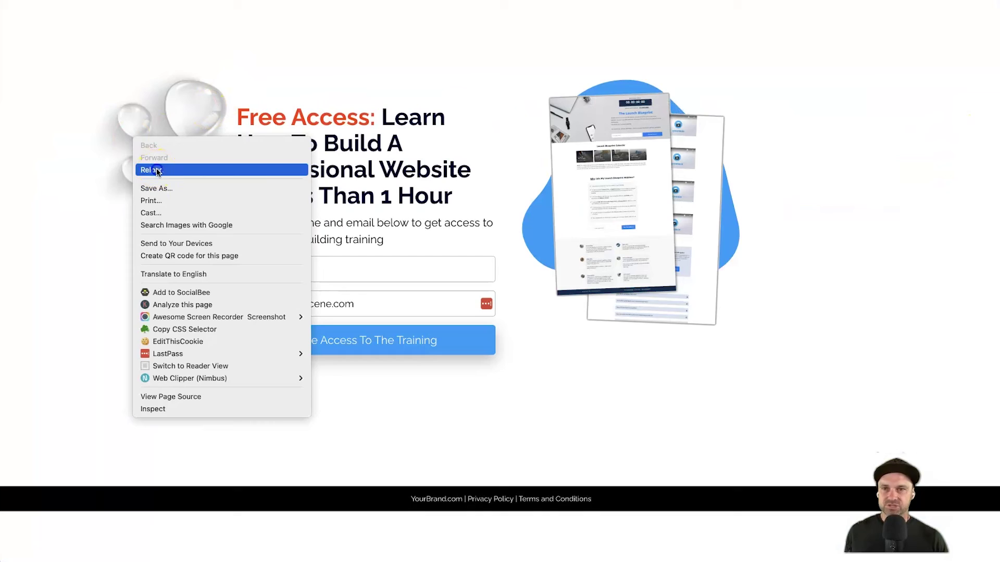
Step: Reload the squeeze page and submit a test opt-in through the form
{"action": "left_click", "coordinate": [156, 170]}
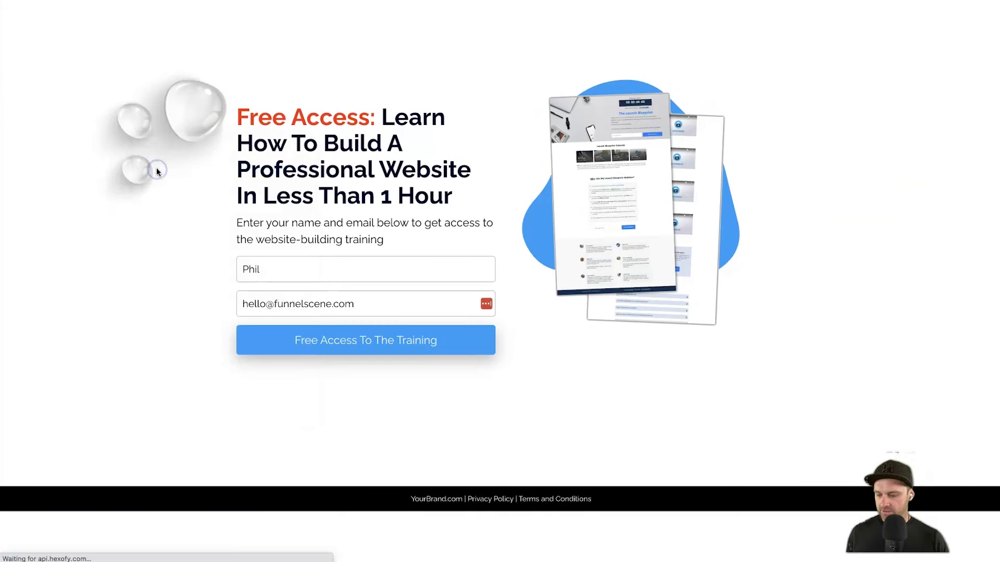
{"action": "left_click", "coordinate": [162, 167]}
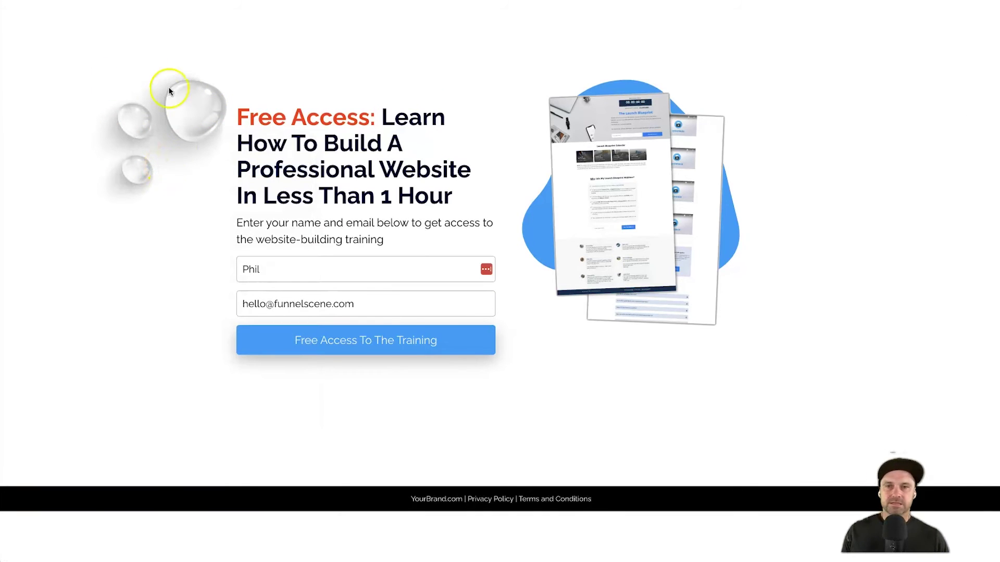
{"action": "left_click", "coordinate": [370, 345]}
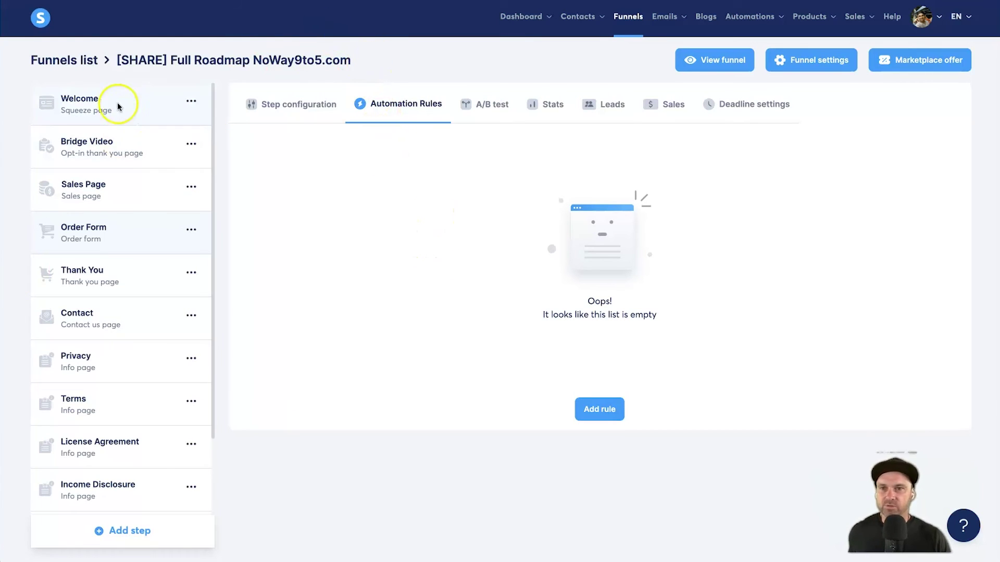
Step: On the Order Form step, add a 'New sale' rule with a send-email-to-specific-address action and start its message
{"action": "left_click", "coordinate": [97, 228]}
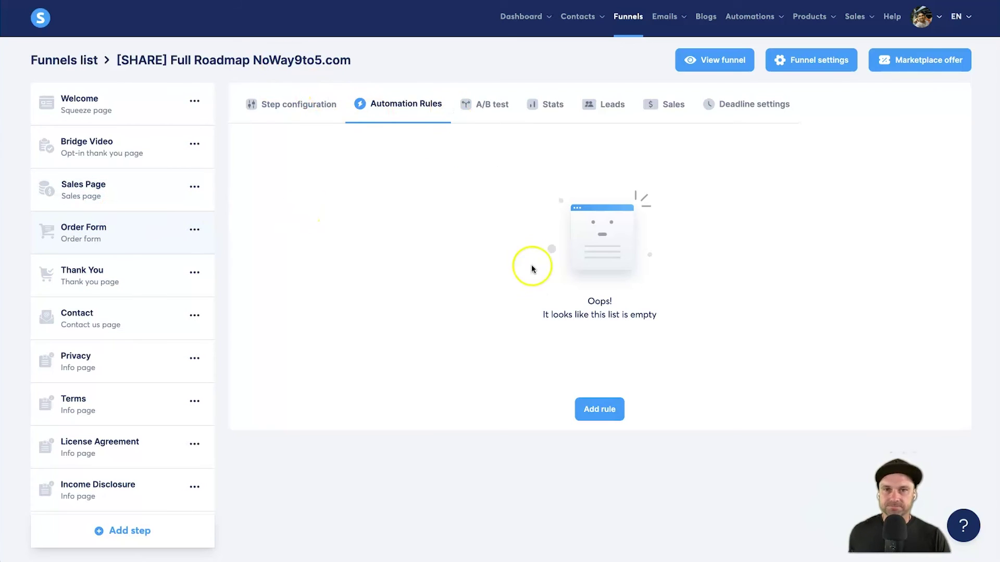
{"action": "left_click", "coordinate": [606, 413]}
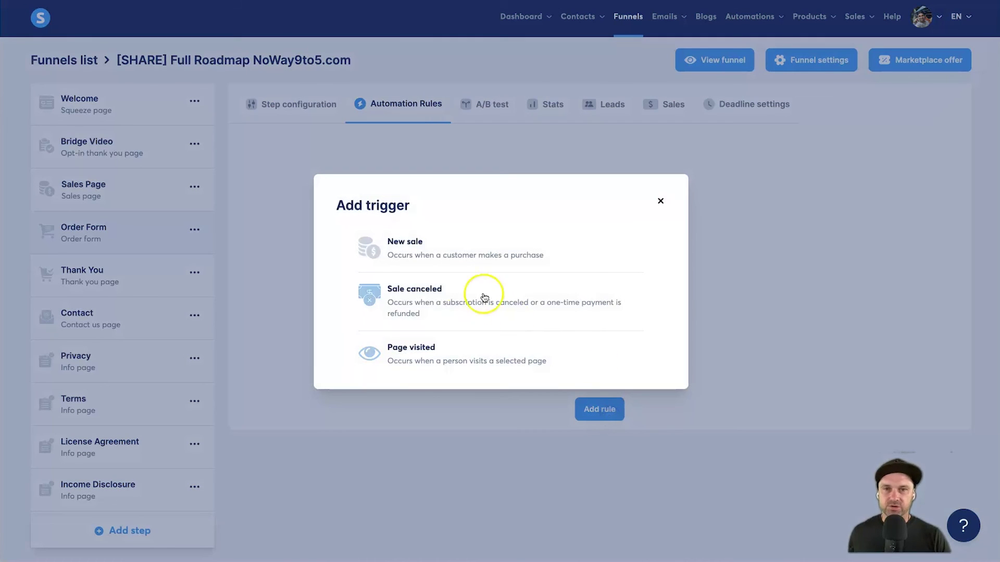
{"action": "left_click", "coordinate": [446, 256]}
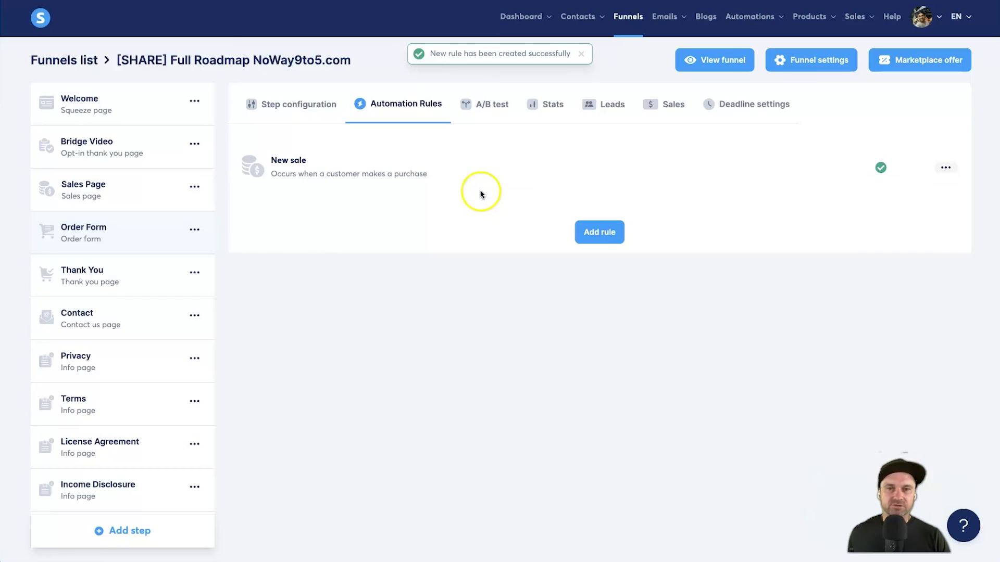
{"action": "left_click", "coordinate": [392, 172]}
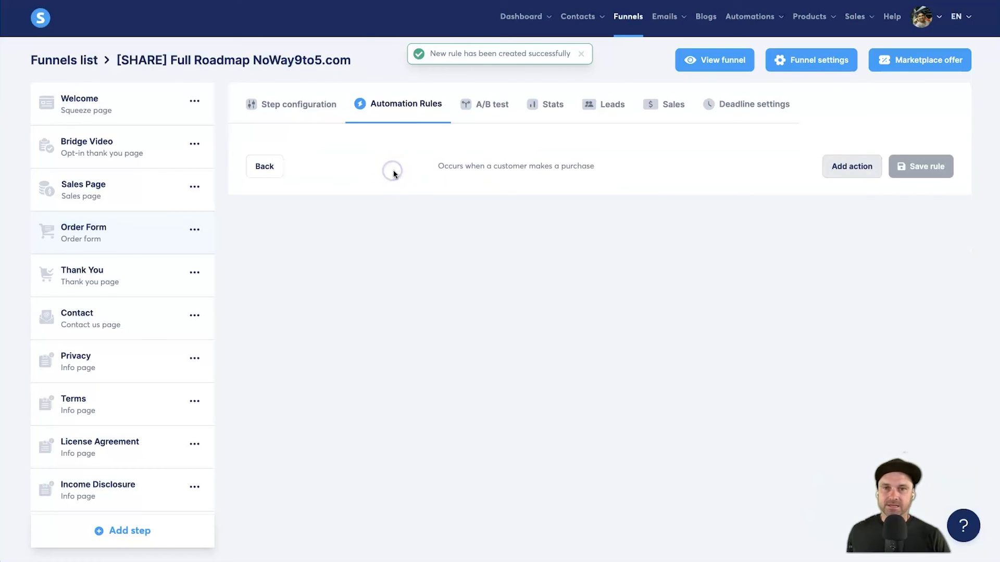
{"action": "left_click", "coordinate": [842, 170]}
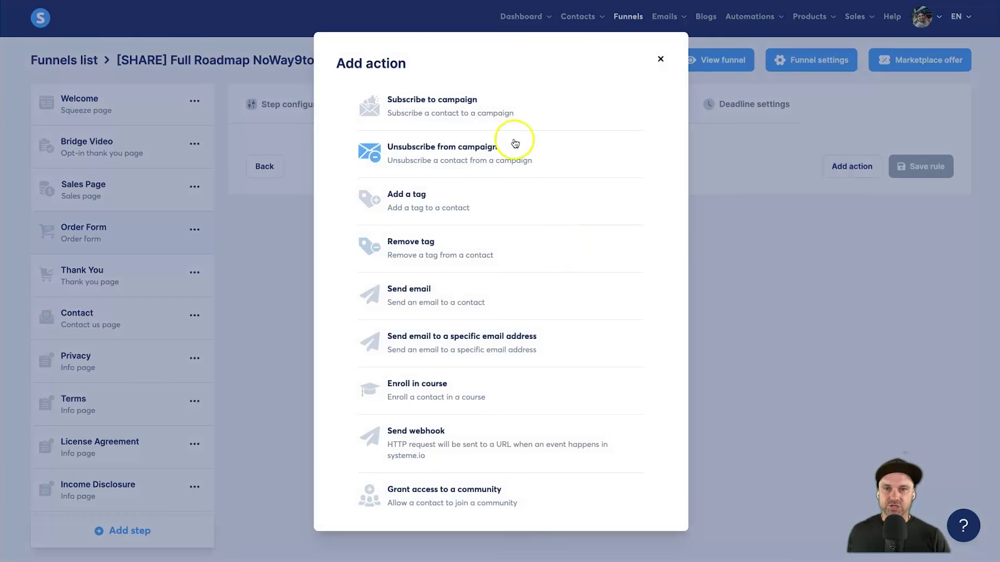
{"action": "left_click", "coordinate": [486, 355]}
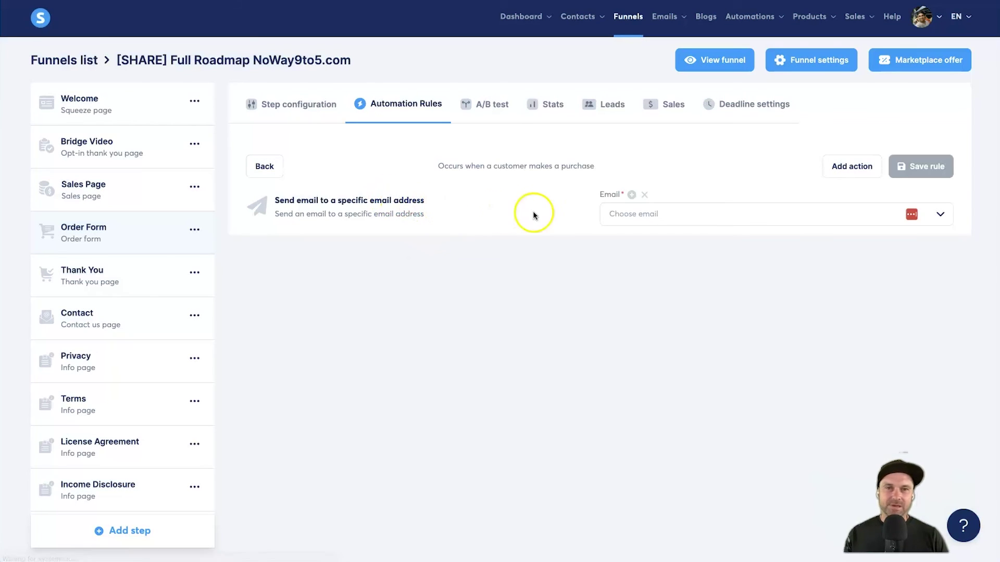
{"action": "left_click", "coordinate": [632, 195]}
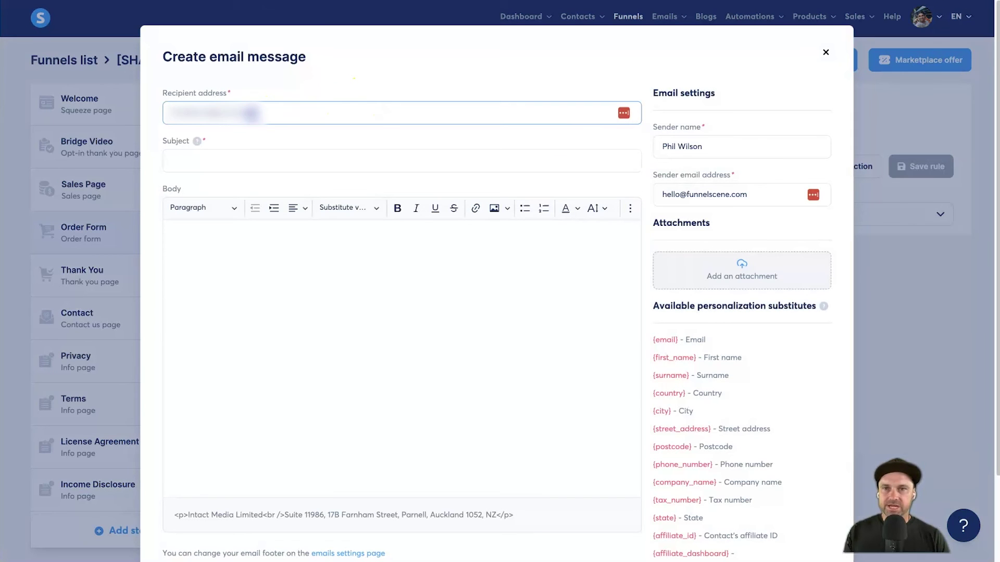
Step: Write subject 'Boom! You've made a new Roadmap Sale $497!' with {first_name} {email} in the body and save
{"action": "left_click", "coordinate": [204, 153]}
{"action": "type", "text": "Boom! You've made a new Roadmap Sale $497!"}
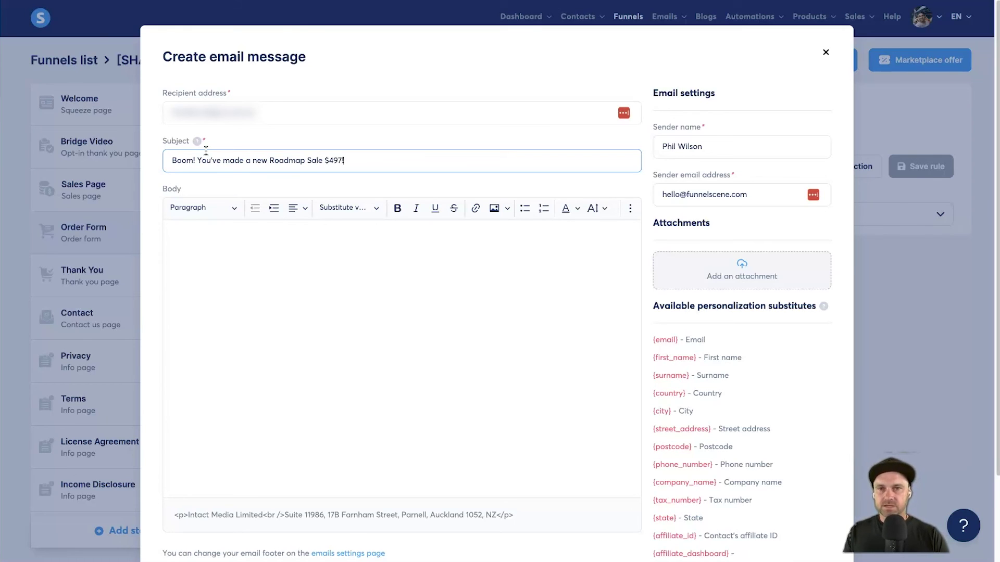
{"action": "left_click", "coordinate": [378, 301]}
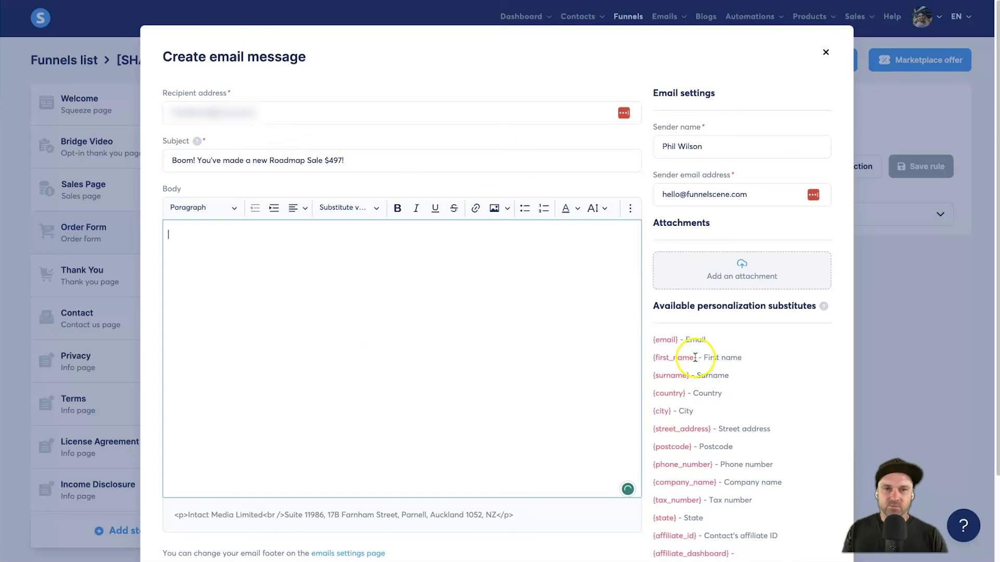
{"action": "left_click_drag", "start_coordinate": [694, 356], "coordinate": [654, 357]}
{"action": "key", "text": "ctrl+c"}
{"action": "left_click", "coordinate": [422, 293]}
{"action": "key", "text": "ctrl+v"}
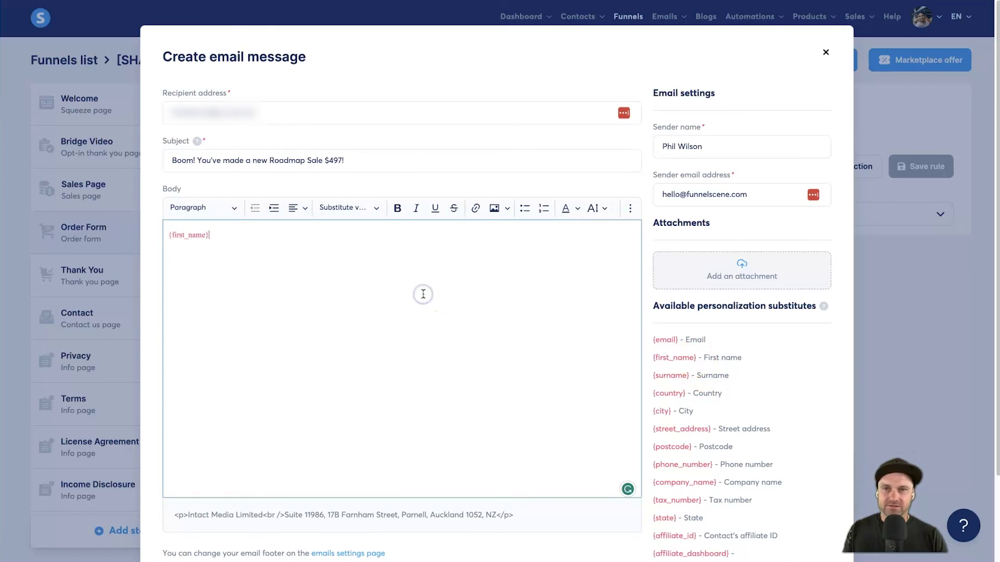
{"action": "left_click_drag", "start_coordinate": [652, 340], "coordinate": [681, 341]}
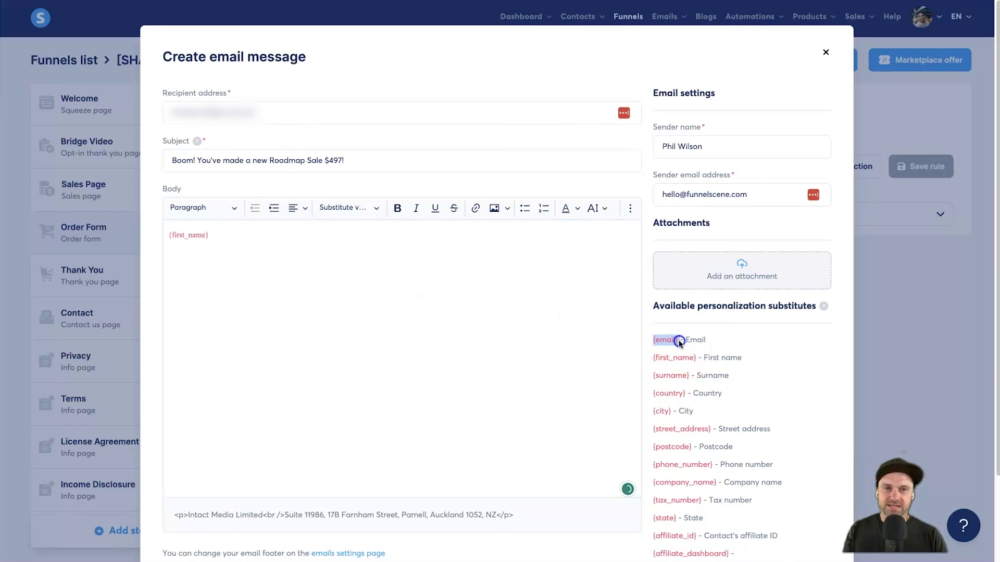
{"action": "key", "text": "ctrl+c"}
{"action": "left_click", "coordinate": [430, 270]}
{"action": "key", "text": "ctrl+v"}
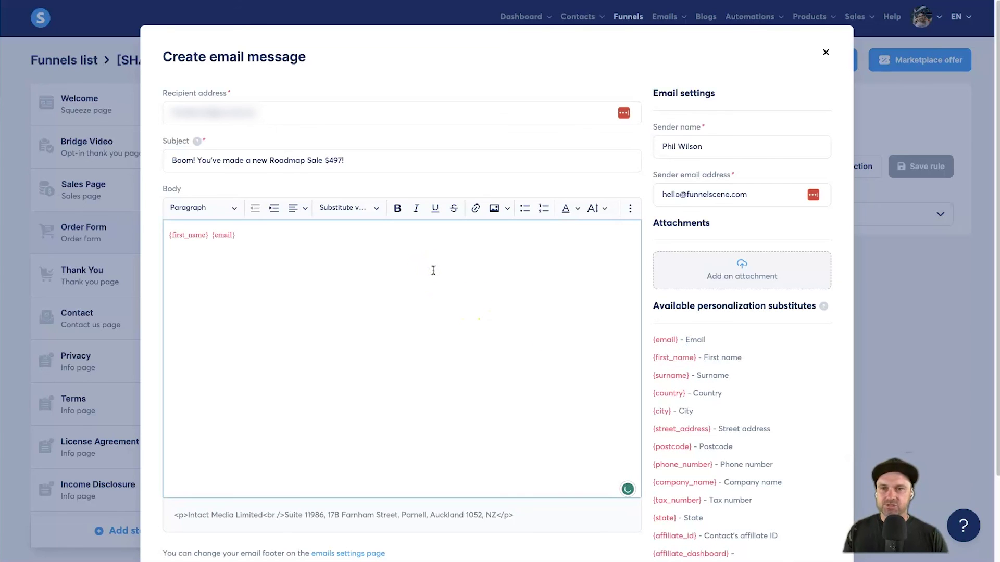
{"action": "scroll", "coordinate": [561, 297], "scroll_direction": "down", "scroll_amount": 2}
{"action": "left_click", "coordinate": [492, 504]}
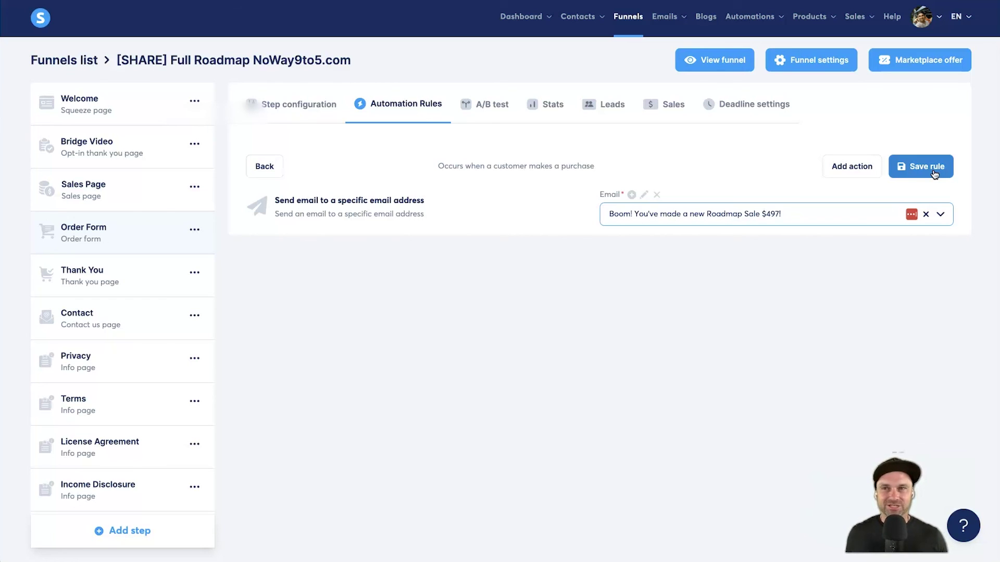
Step: Save the New sale rule sending the $497 Roadmap Sale alert email
{"action": "left_click", "coordinate": [935, 174]}
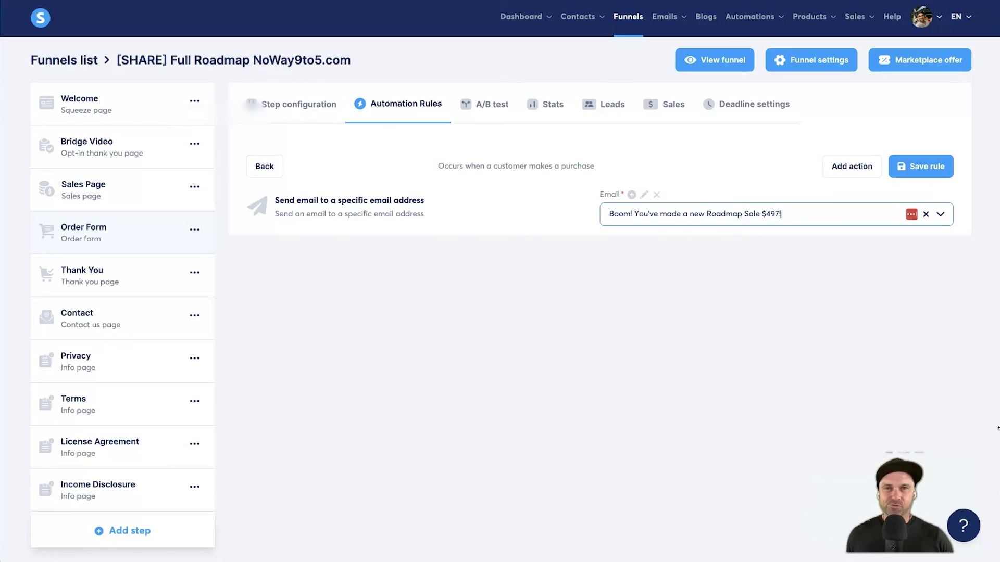